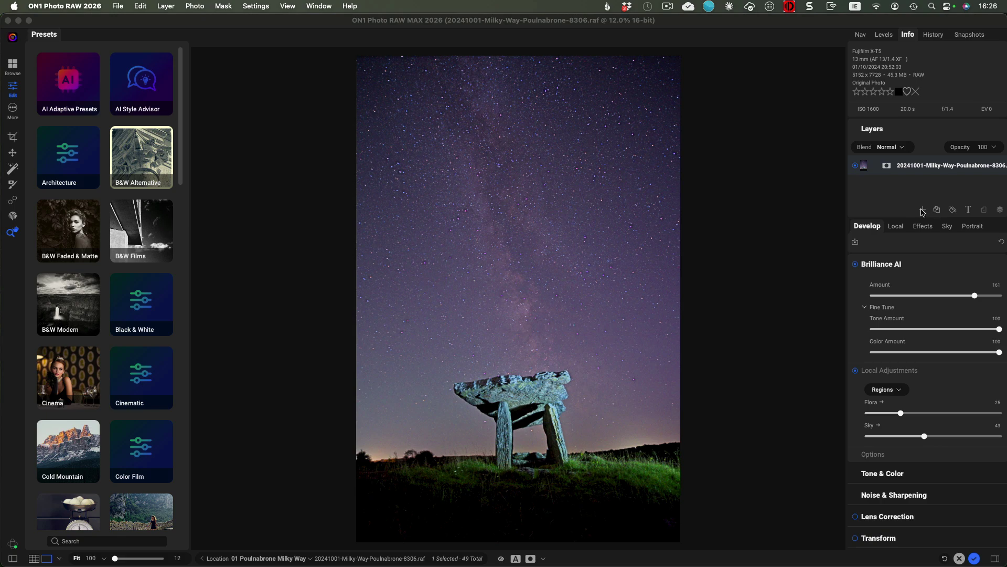
Add the Poulnabrone-3332 raw as a new layer on the Milky Way photo
click(924, 210)
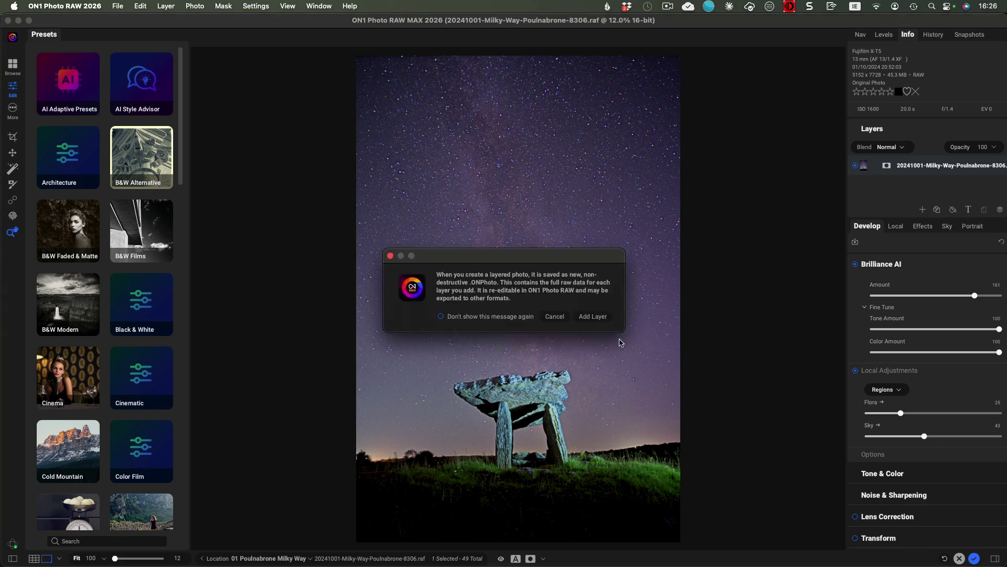
click(593, 317)
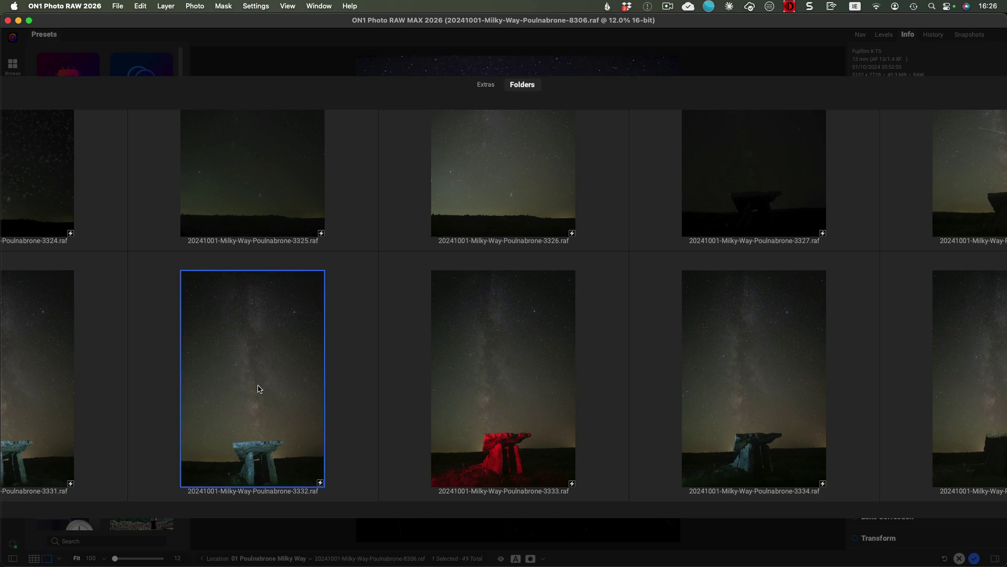
double_click(259, 388)
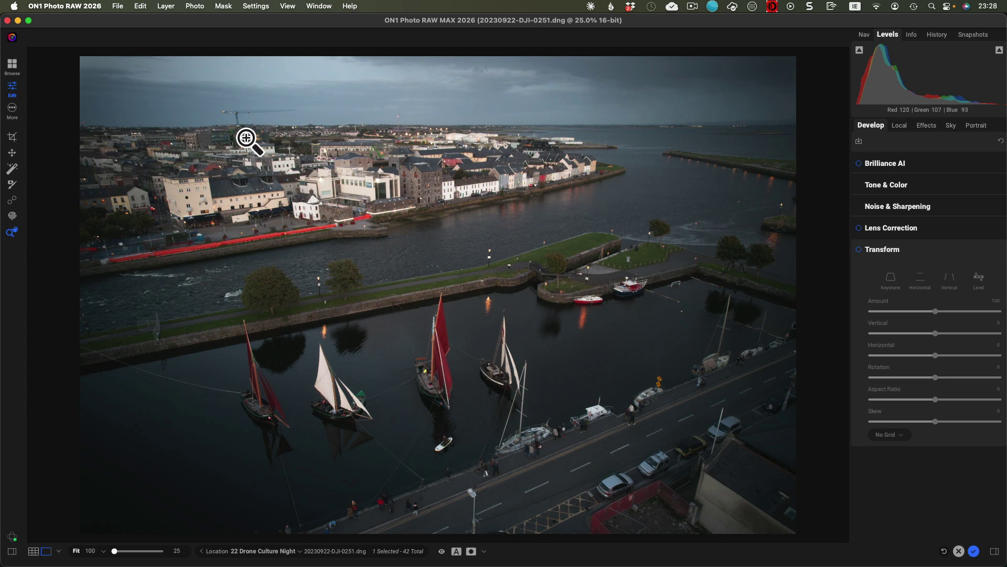
Switch the drone harbour photo into the Resize AI module from the More menu
click(14, 110)
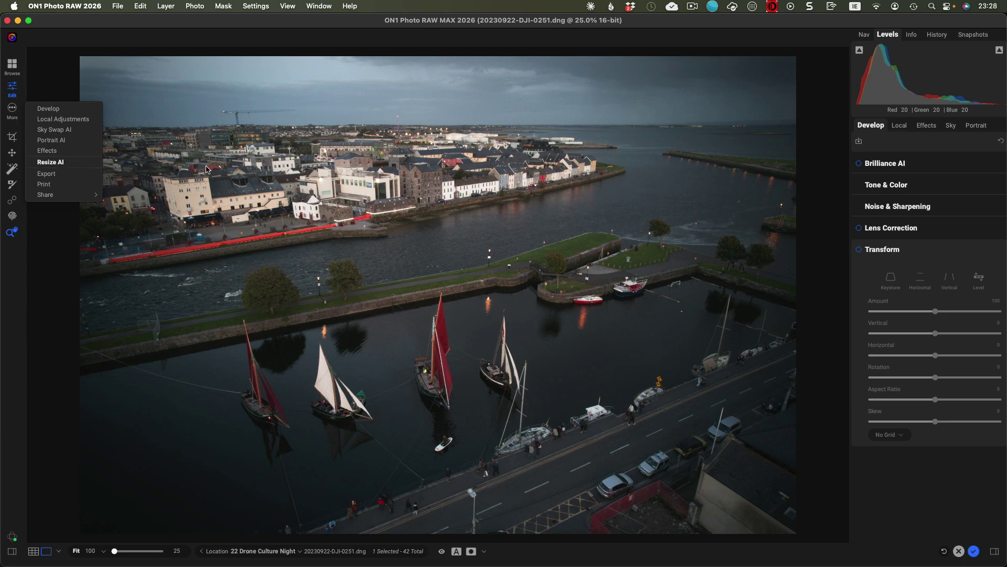
click(58, 165)
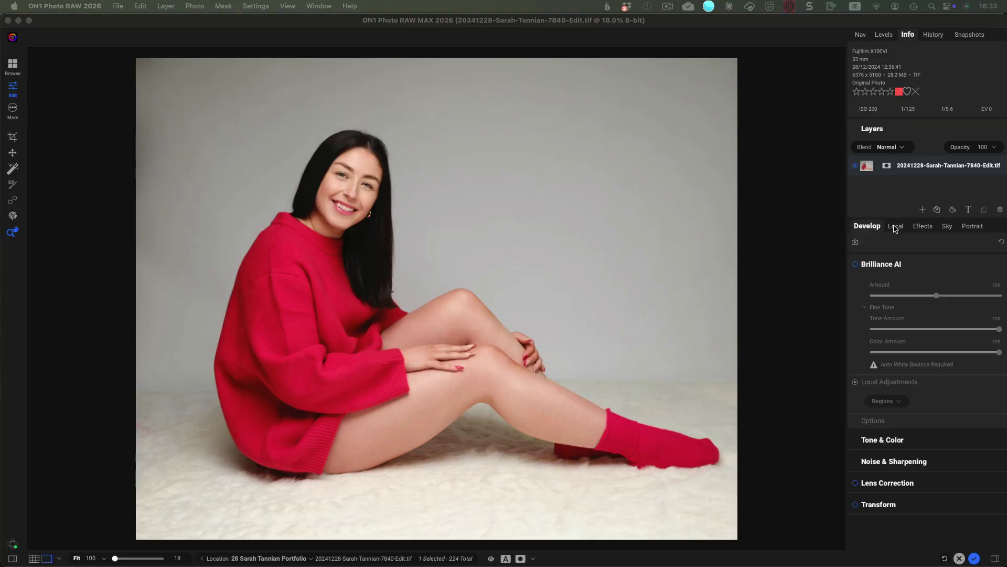
Add a local Exposure adjustment masked to the subject and view its mask in grayscale
click(895, 226)
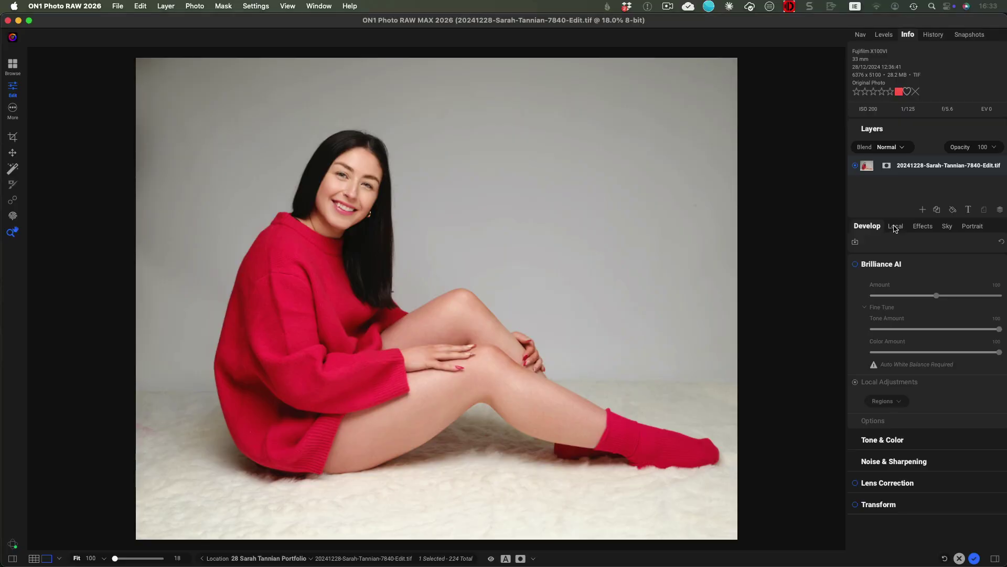
click(920, 243)
click(419, 265)
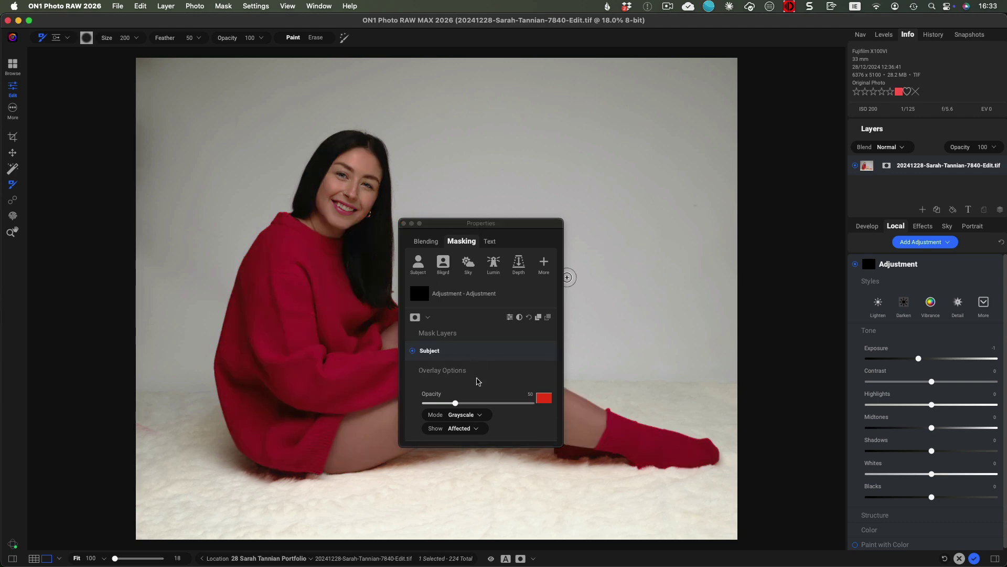
drag(921, 360, 948, 361)
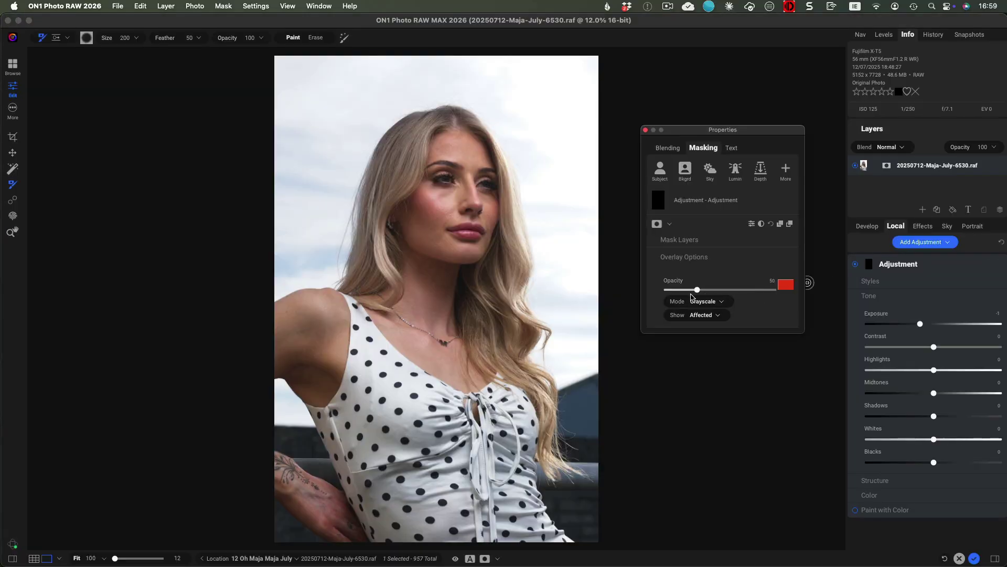
click(660, 173)
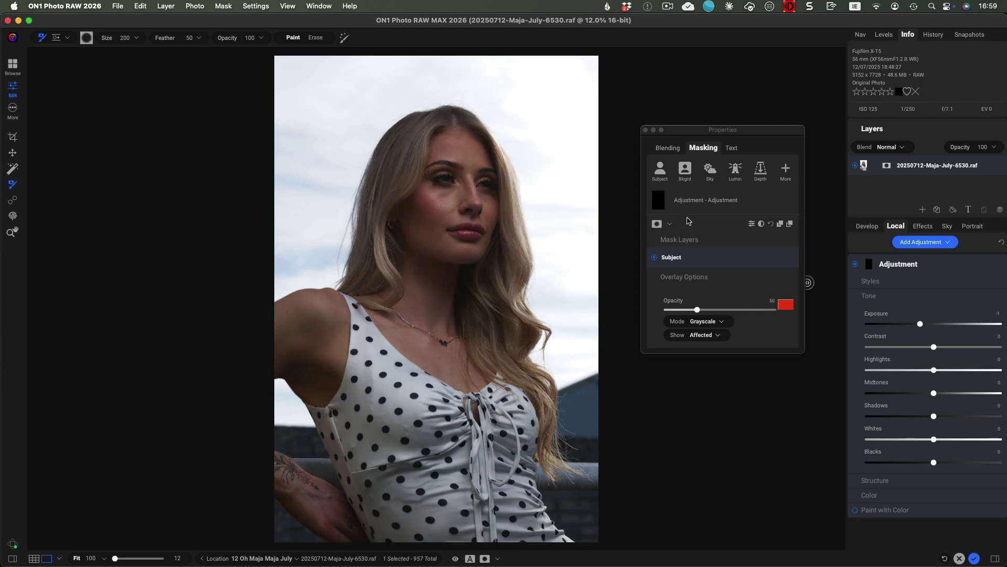
key(super+m)
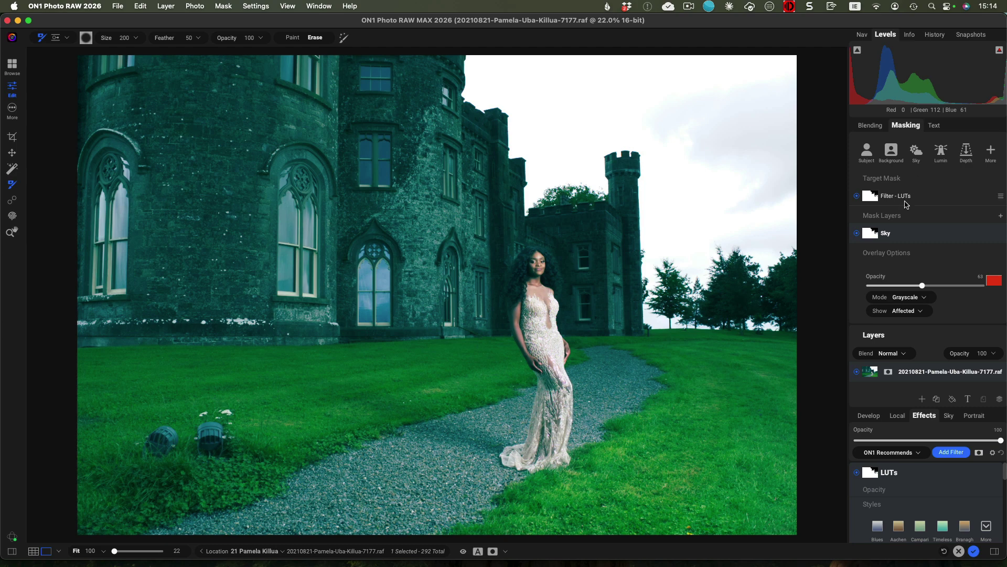
Invert the LUT filter's Sky mask, preview it, then mask the Black & White filter to the subject
click(963, 218)
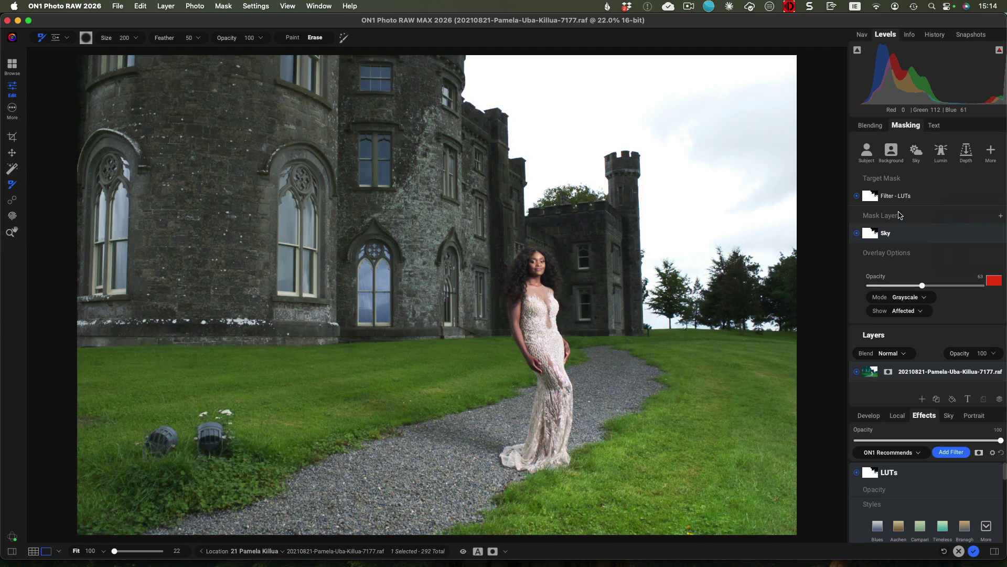
key(o)
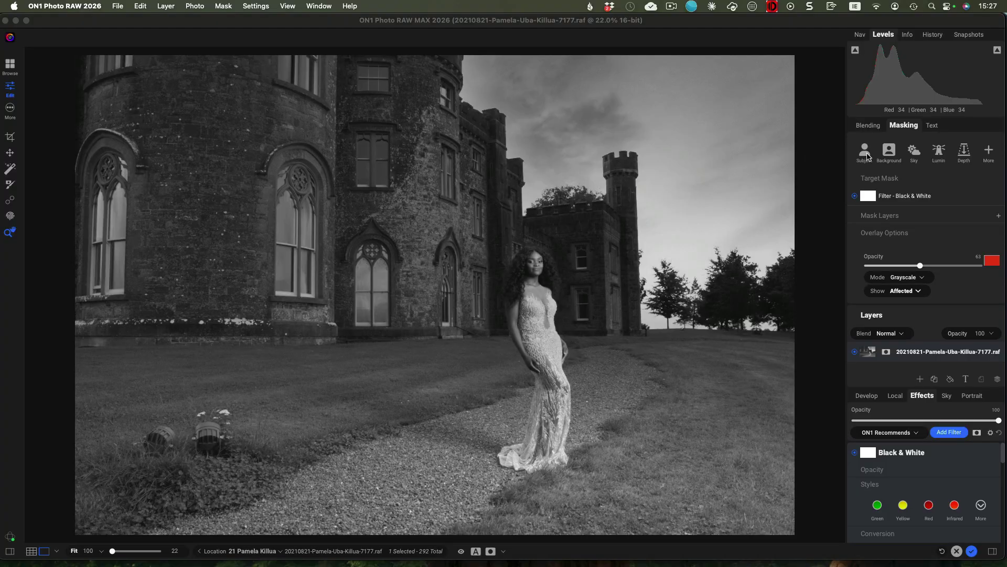
click(865, 153)
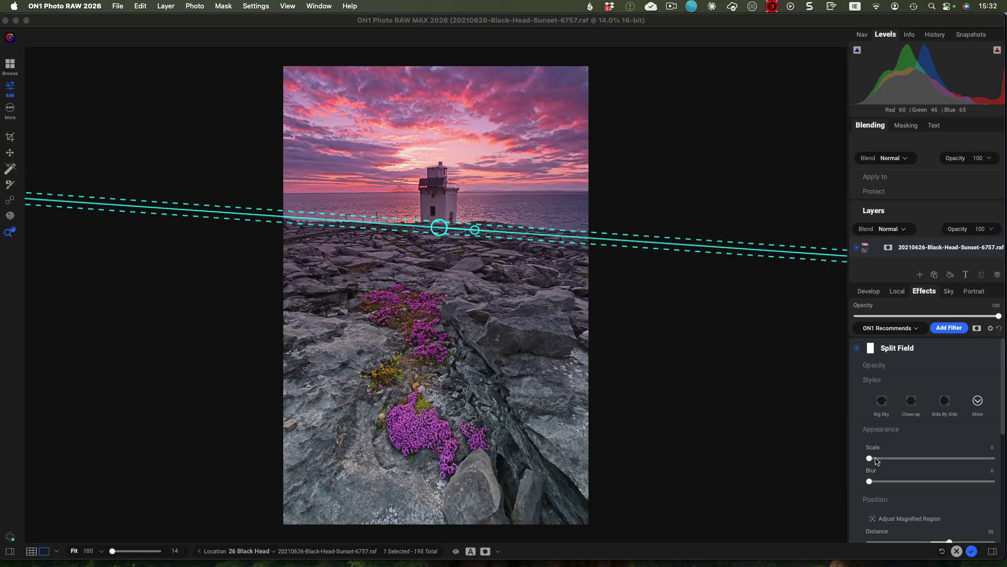
Drag the Split Field Appearance Scale slider up to 6
drag(870, 459, 878, 460)
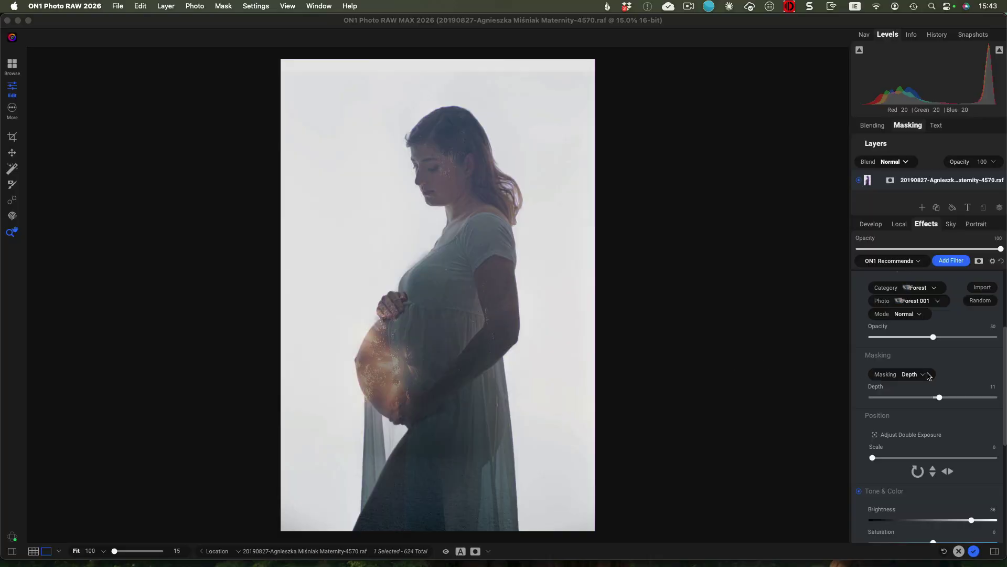
Switch the overlay to Forest 006, move it upward and enlarge it to scale 100
click(936, 303)
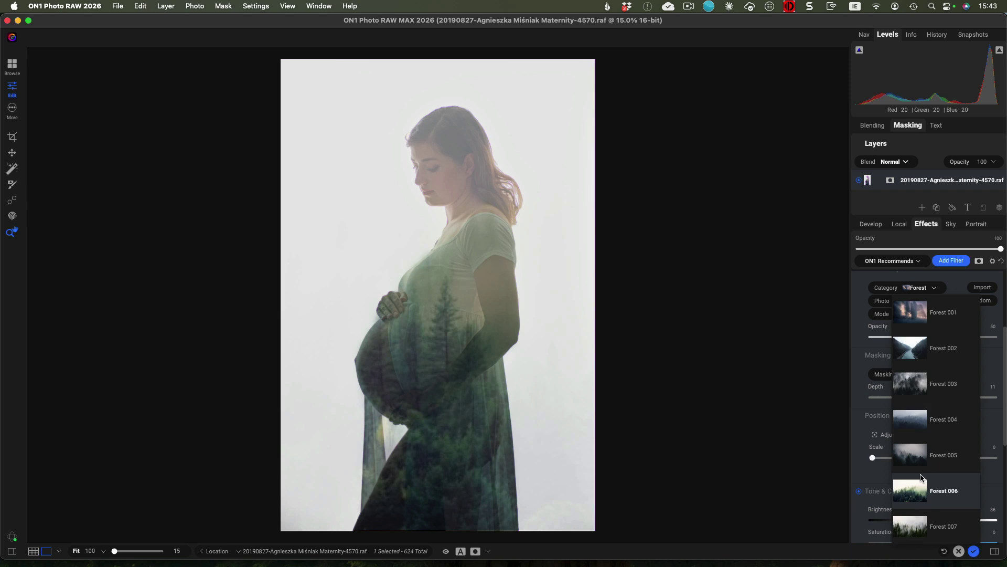
click(922, 478)
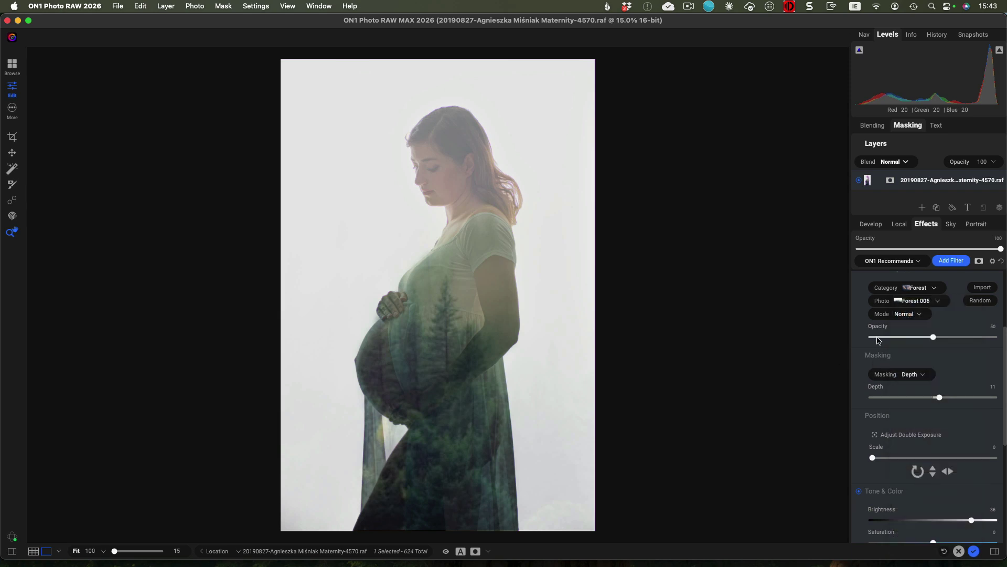
click(875, 435)
drag(466, 257, 487, 145)
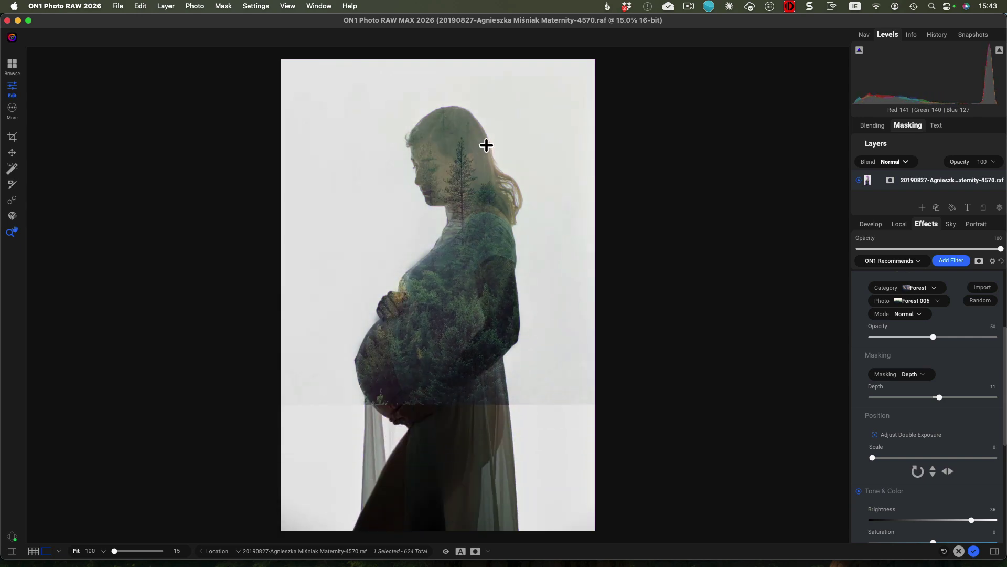
drag(873, 458, 997, 478)
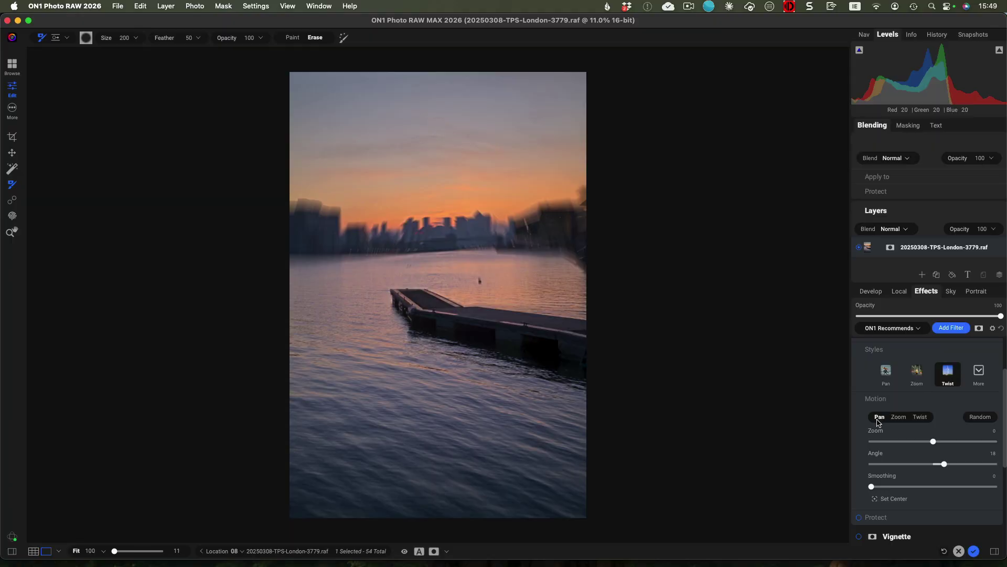
Set the Motion filter to Zoom at amount 35, then raise Foreground brightness to 20
click(878, 417)
click(899, 418)
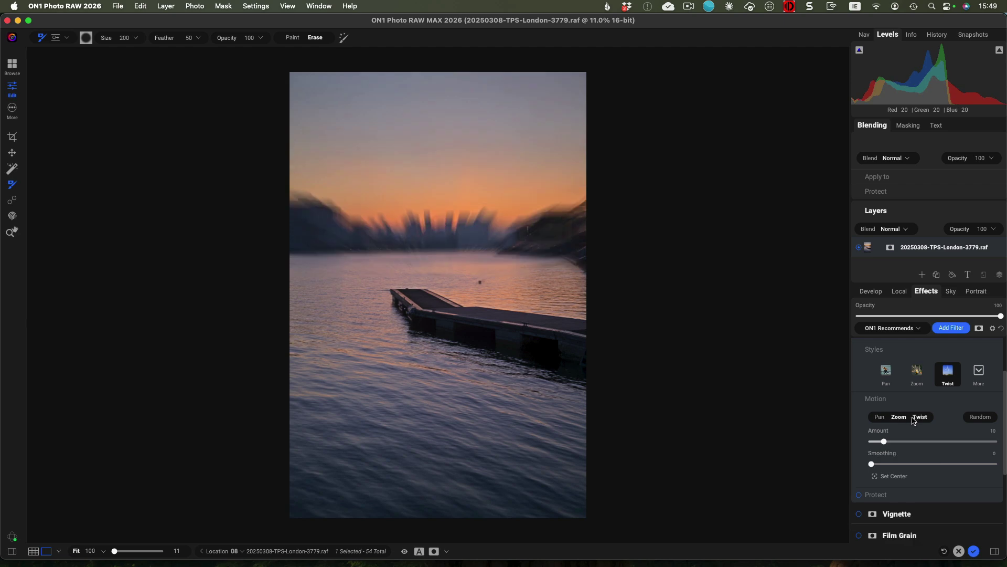
drag(884, 441, 912, 446)
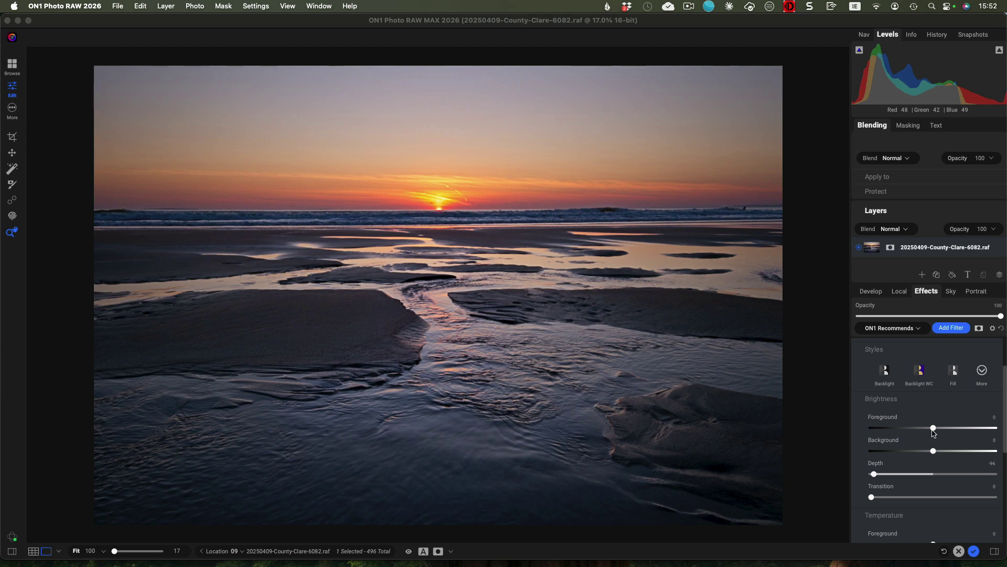
drag(933, 431, 961, 419)
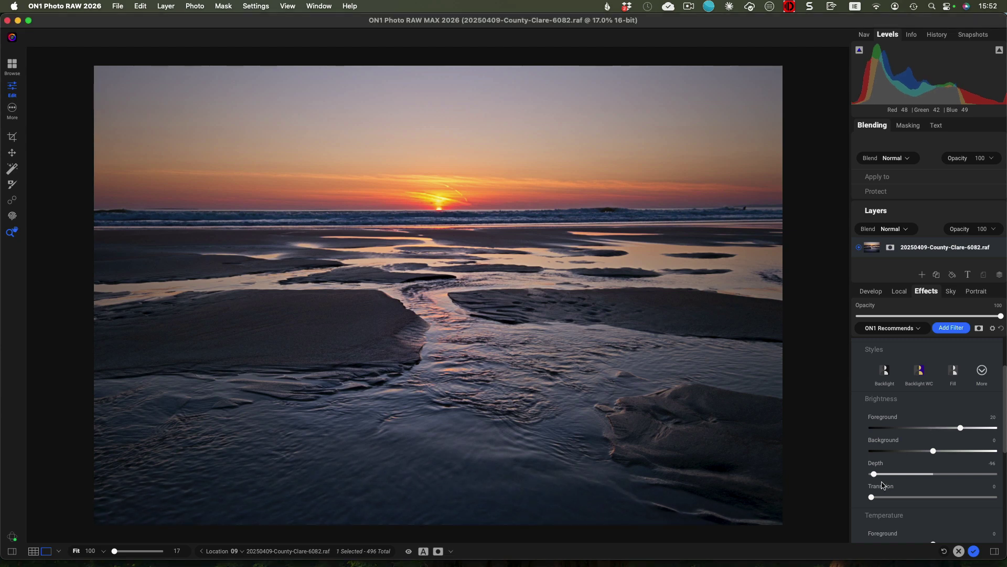
Max out Depth, set Transition 68, Foreground brightness 44 and Foreground temperature 45
drag(875, 477, 993, 472)
drag(874, 499, 960, 495)
mouse_move(969, 428)
mouse_down()
mouse_move(985, 427)
mouse_move(977, 430)
mouse_up()
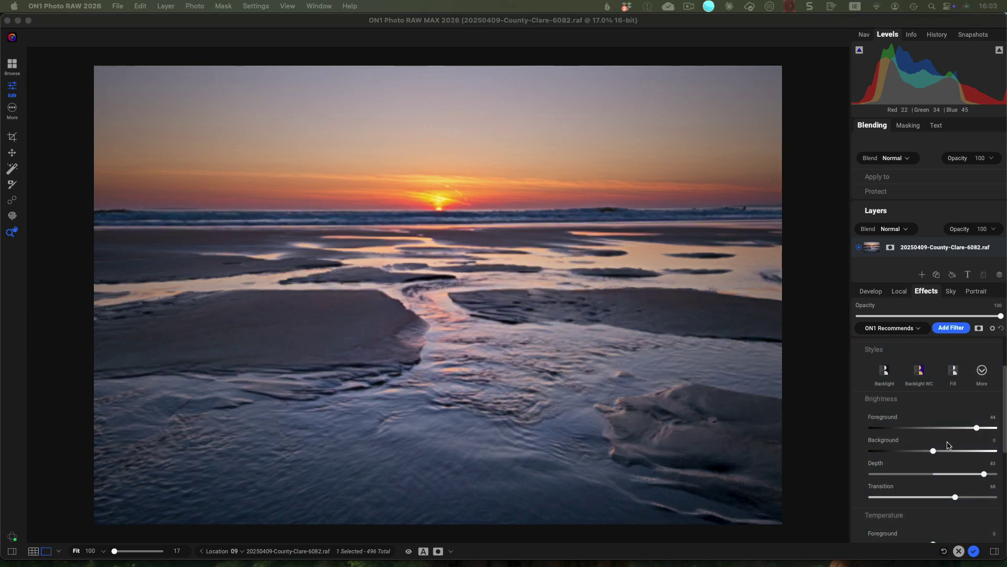
scroll(948, 450, down, 4)
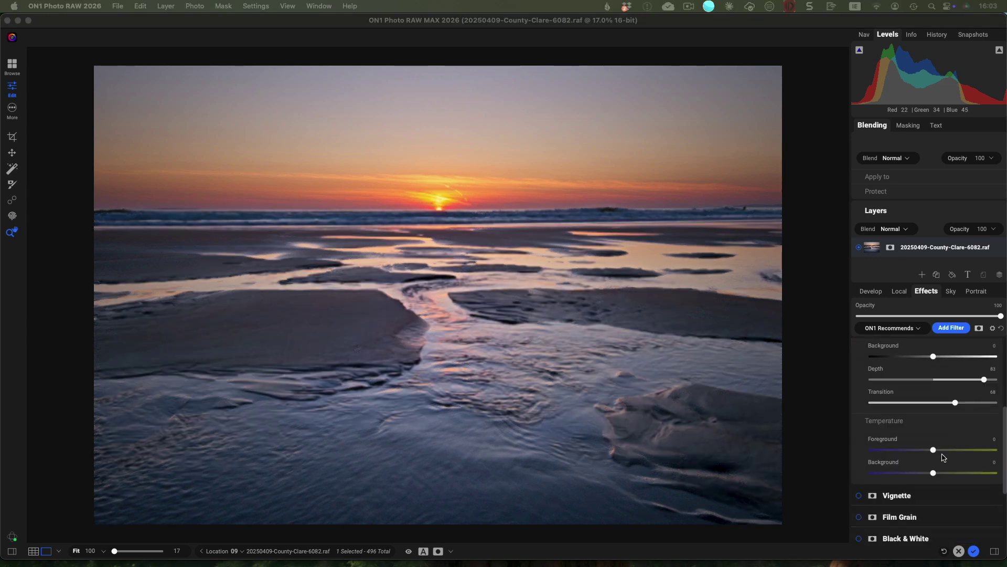
drag(937, 453, 902, 473)
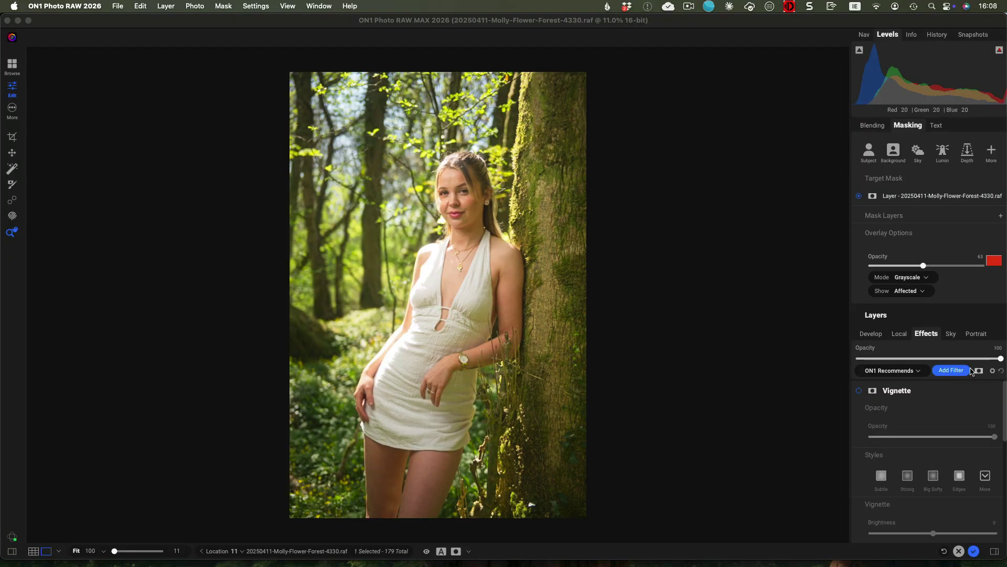
Open the filter browser and toggle Show Legacy Filters off and back on
click(954, 366)
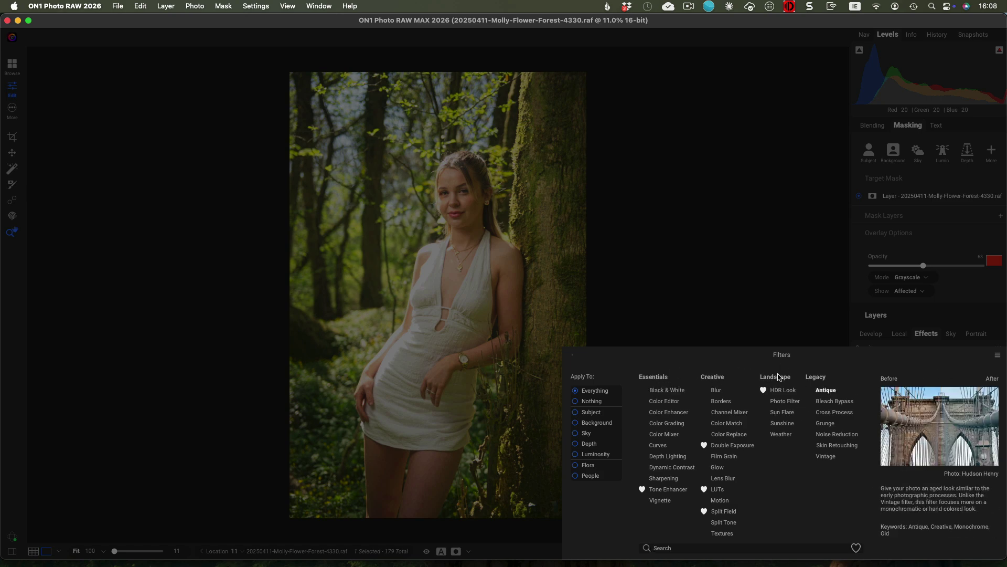
click(999, 357)
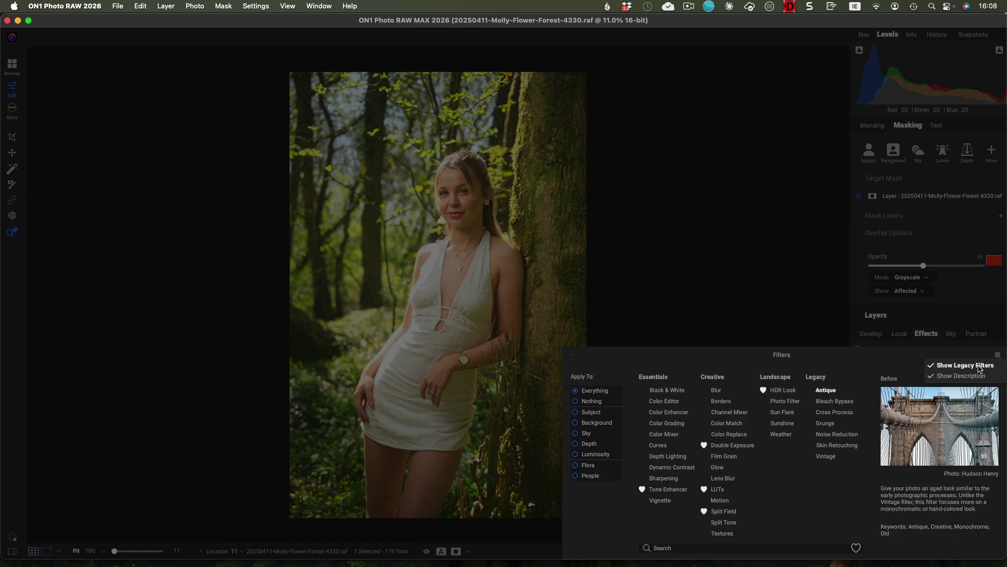
click(979, 364)
click(999, 357)
click(985, 366)
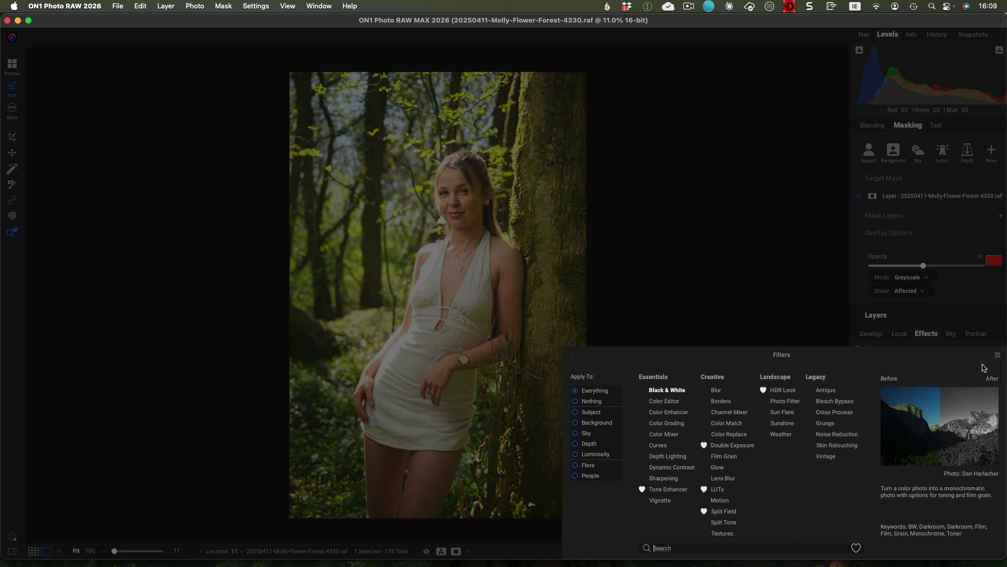
Favourite Color Enhancer and search the filters for 'spl'
click(643, 414)
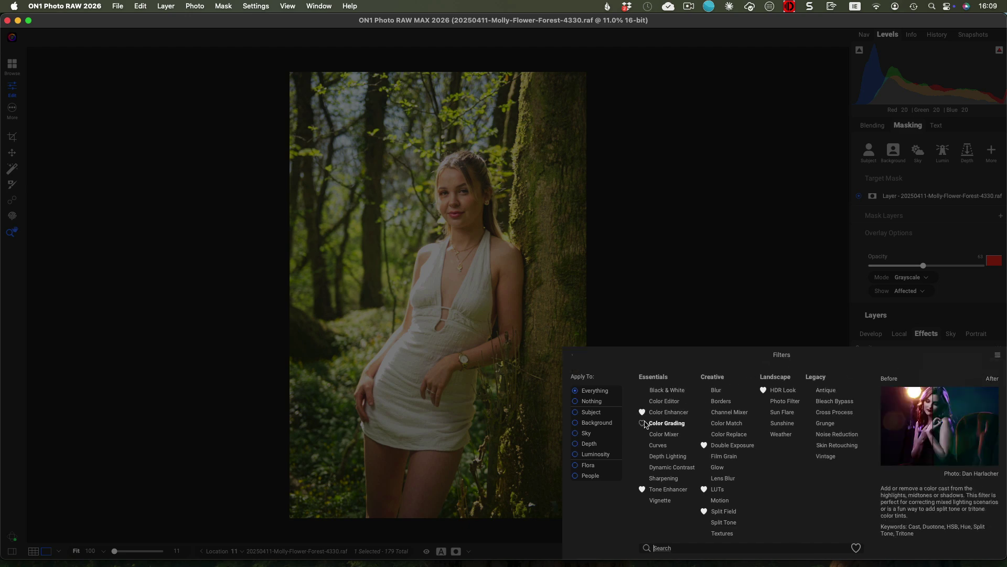
click(675, 548)
text(spl)
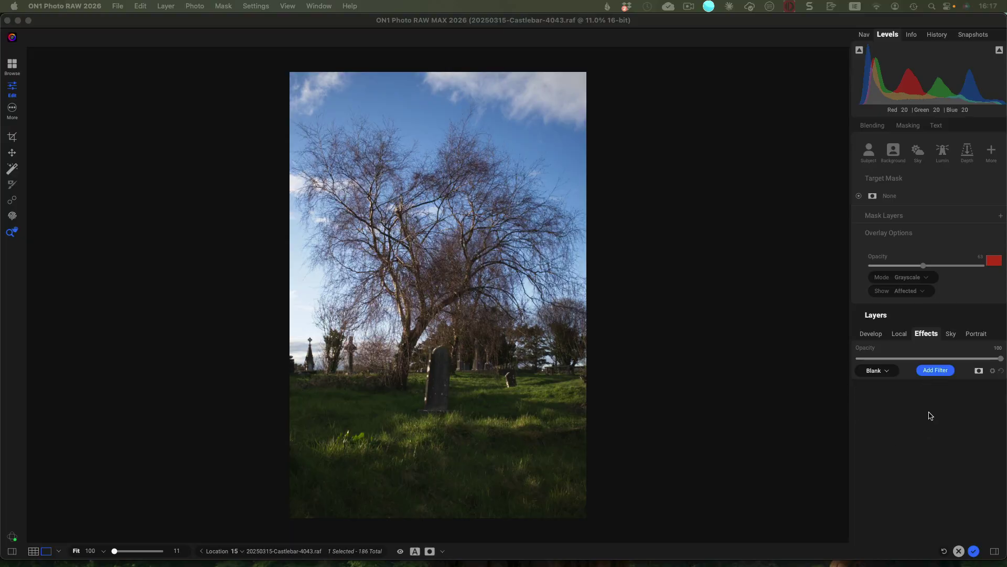
Load the Lightroom filter stack on the Effects layer and review its filters
click(888, 374)
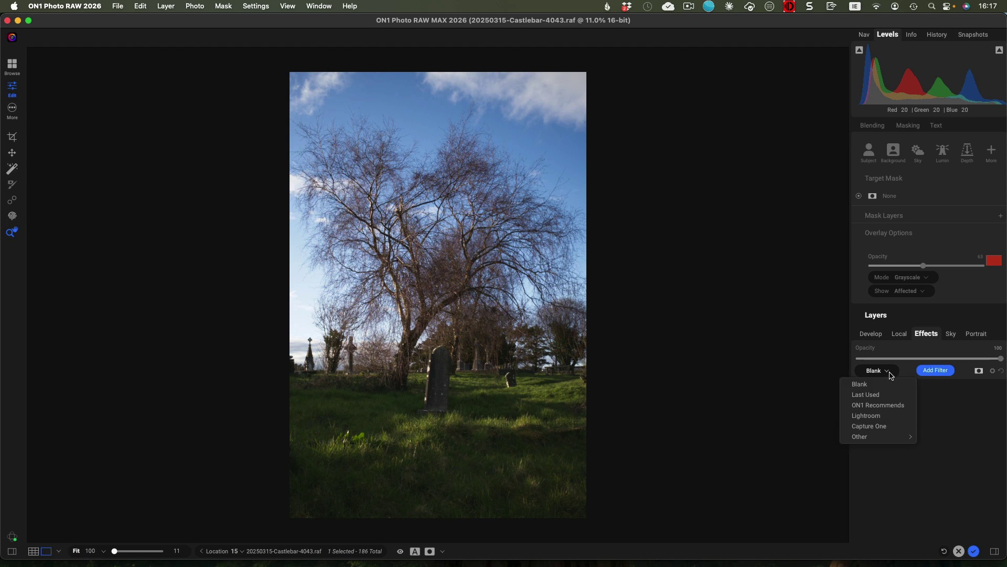
click(882, 416)
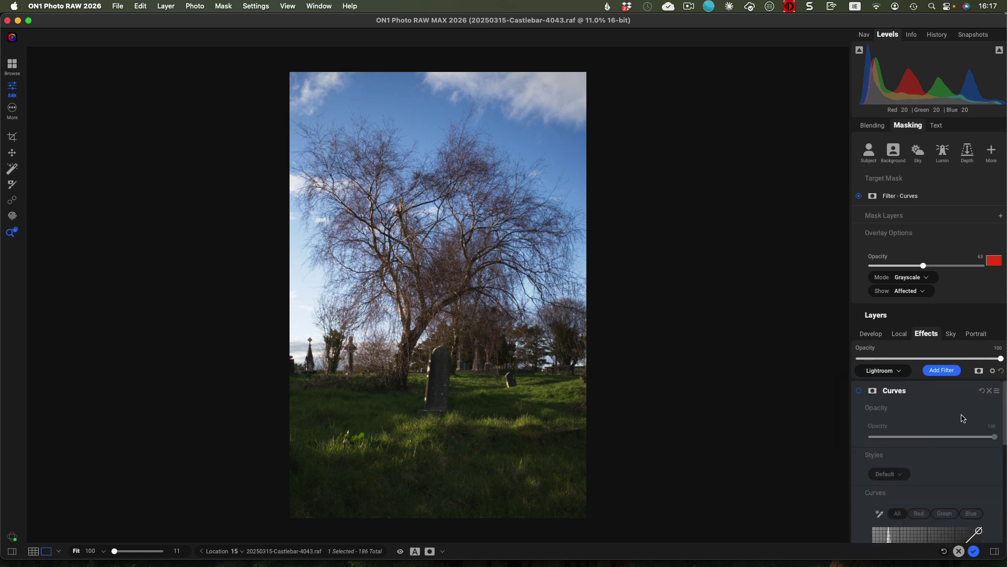
scroll(964, 420, down, 5)
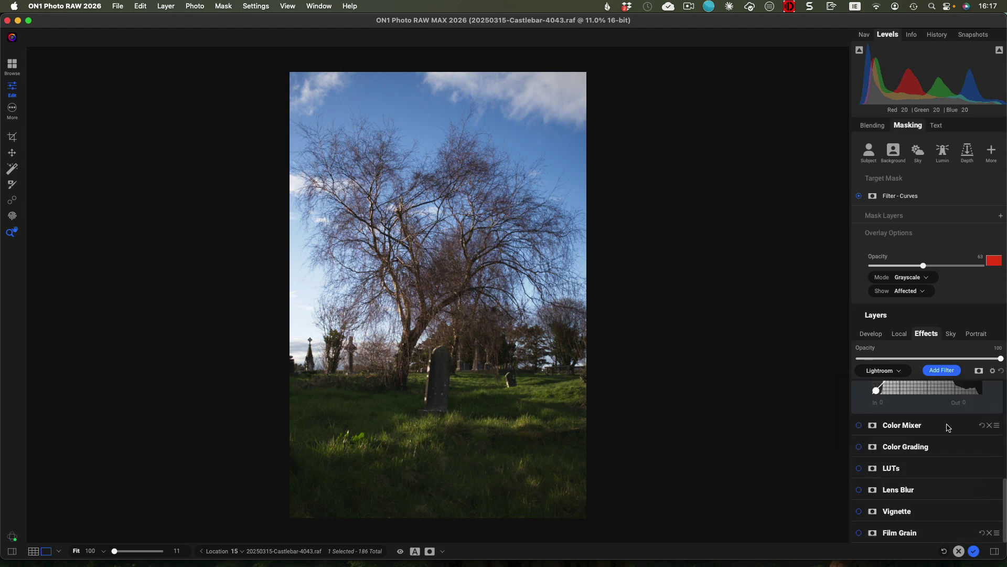
Swap to the Capture One filter stack, then to ON1 Recommends
click(892, 371)
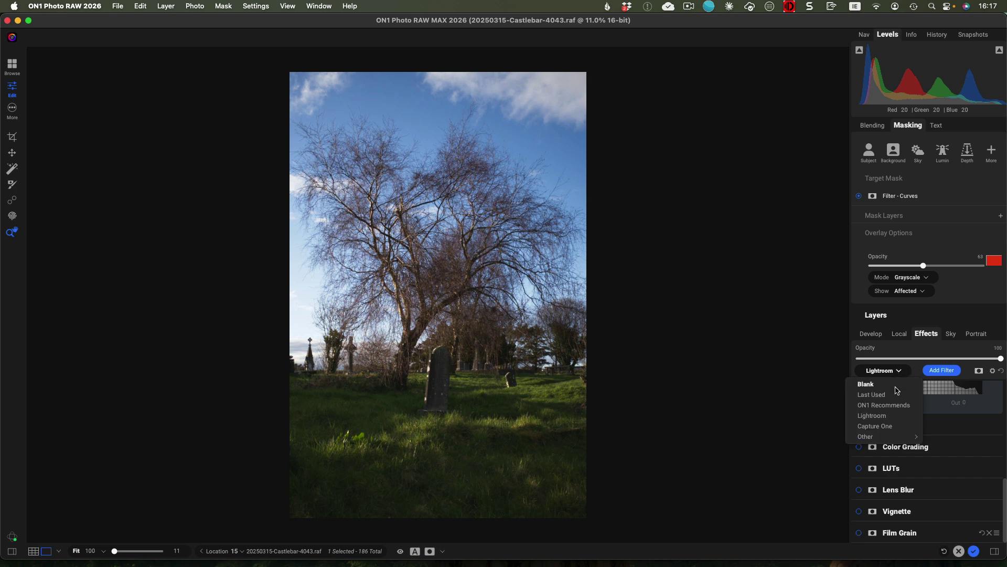
click(895, 425)
scroll(963, 457, down, 10)
mouse_move(958, 459)
click(904, 371)
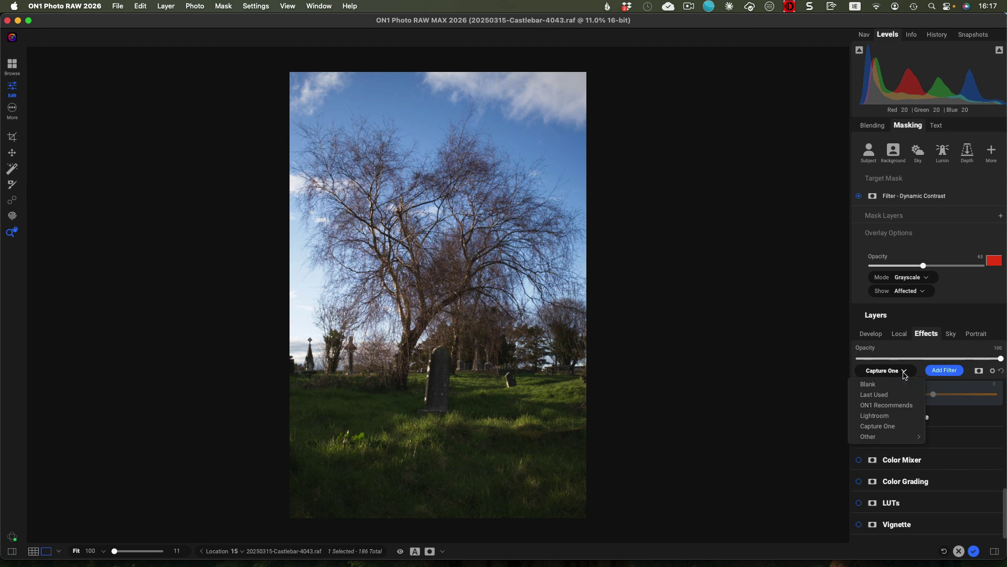
click(903, 406)
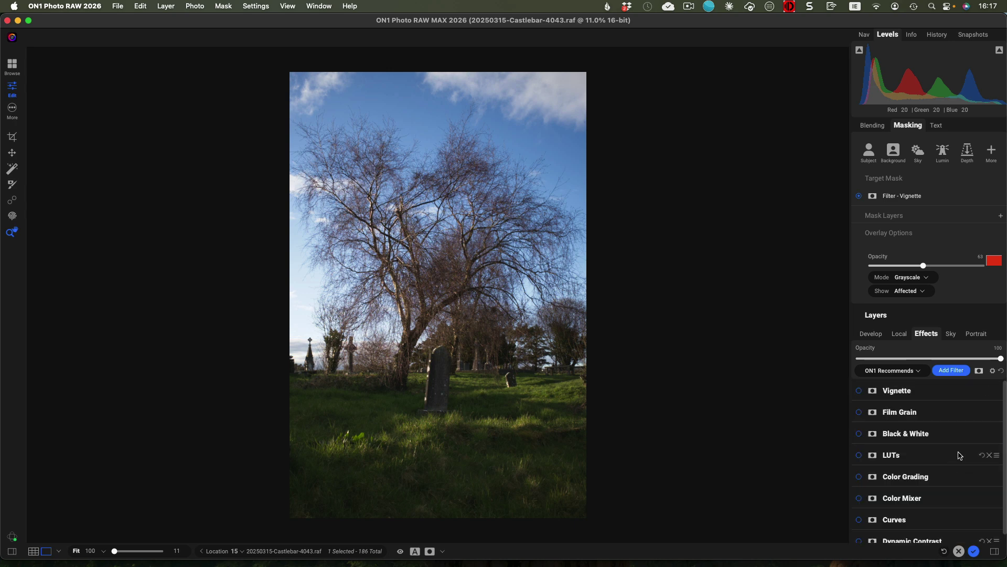
Apply the Lavender Cream preset from Other > Hipster to the cemetery tree photo
scroll(952, 454, down, 1)
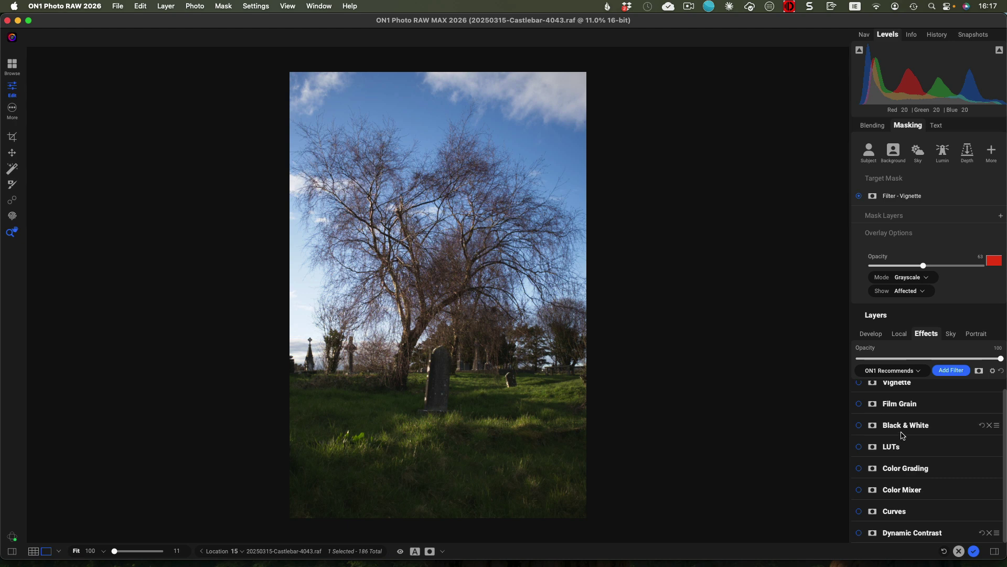
click(918, 371)
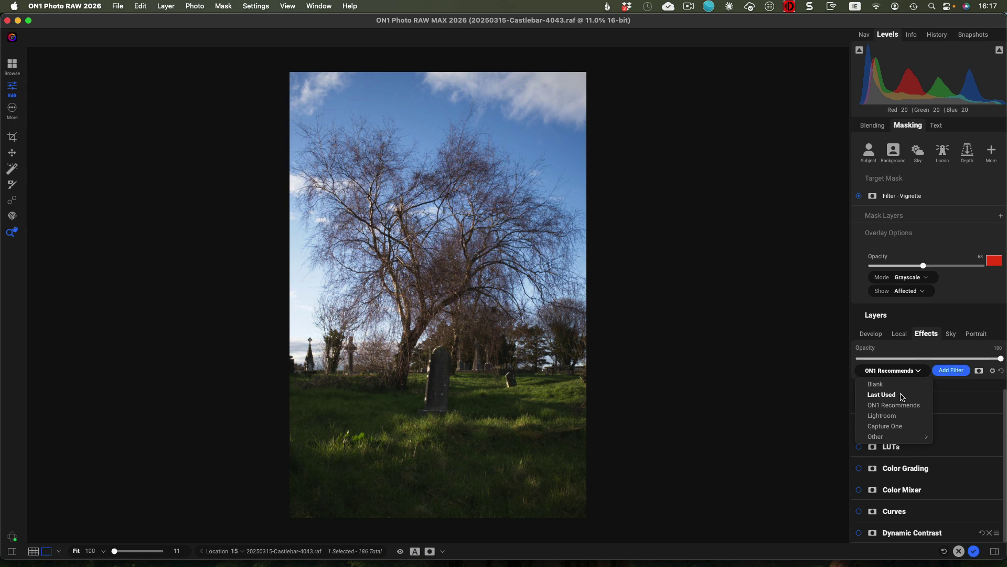
mouse_move(895, 440)
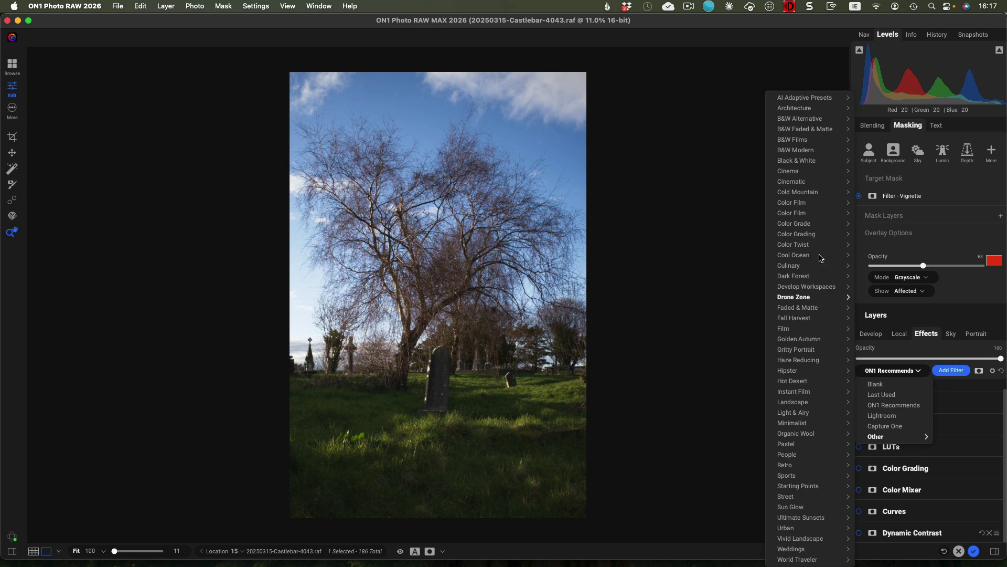
mouse_move(801, 226)
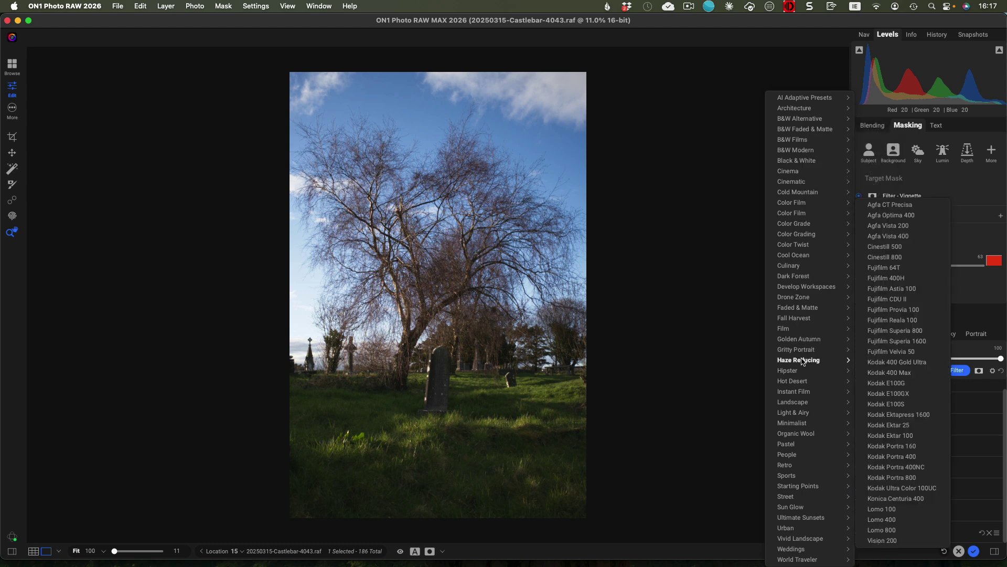
mouse_move(802, 371)
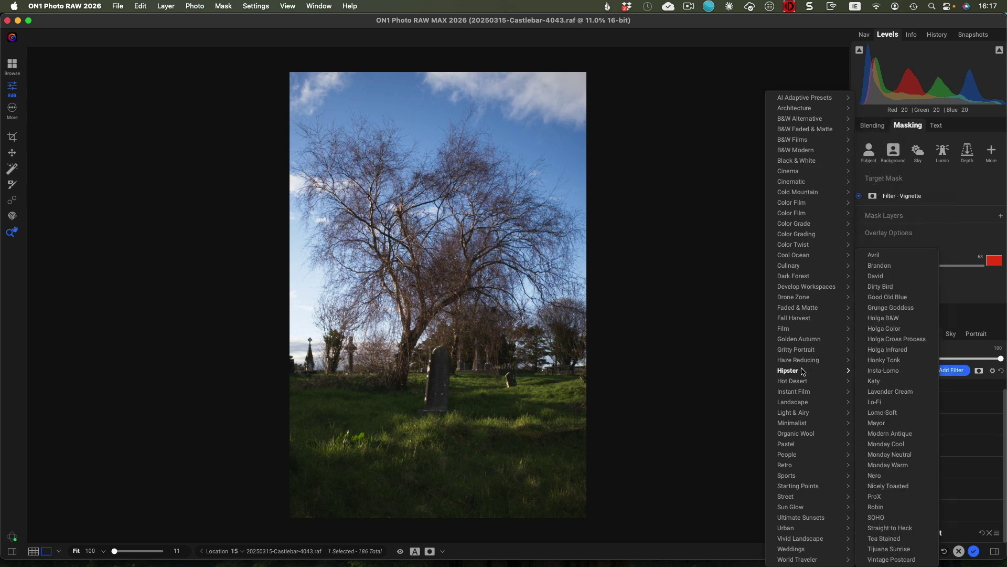
click(891, 391)
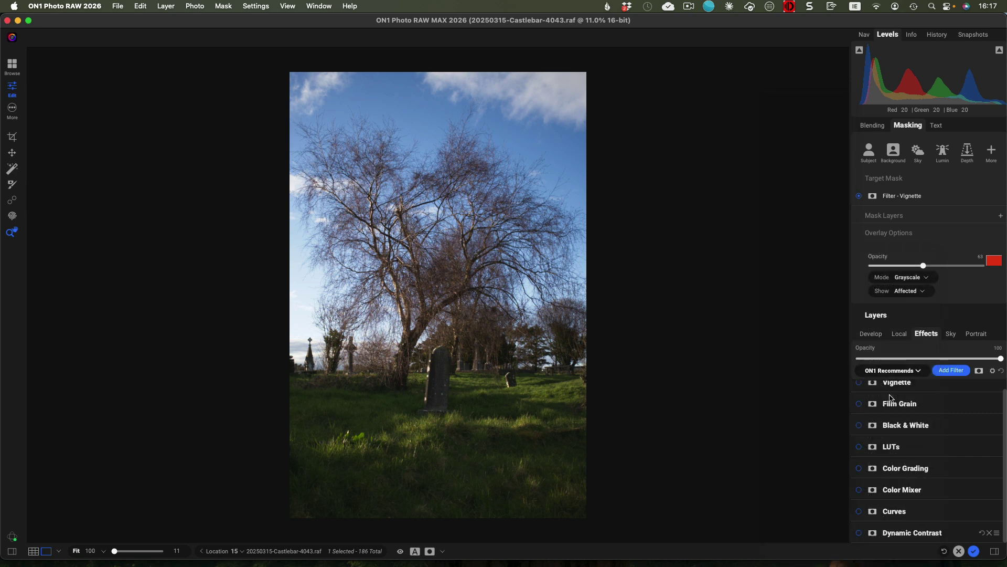
scroll(981, 430, down, 5)
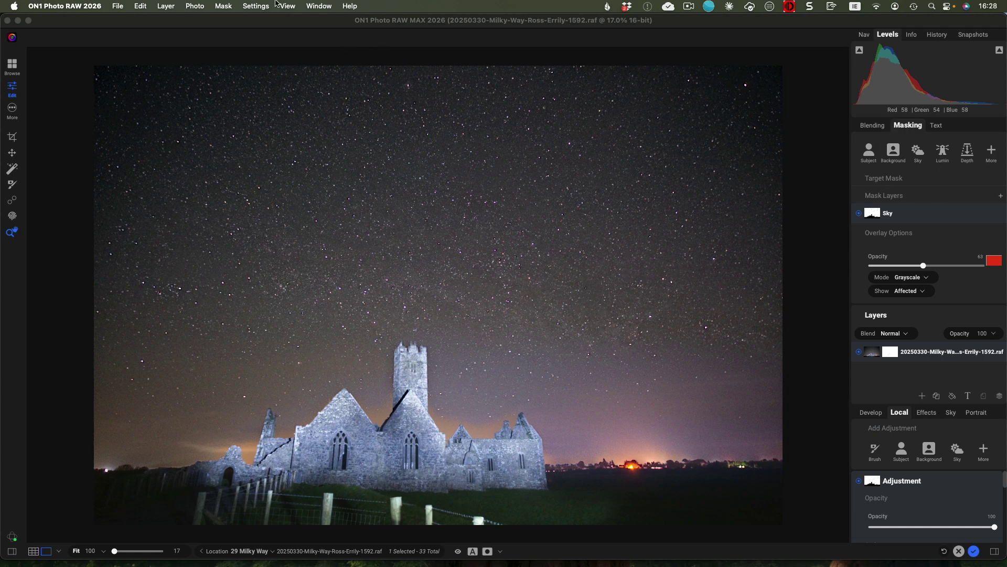
Open the Window menu with the panel arrangement options
click(319, 5)
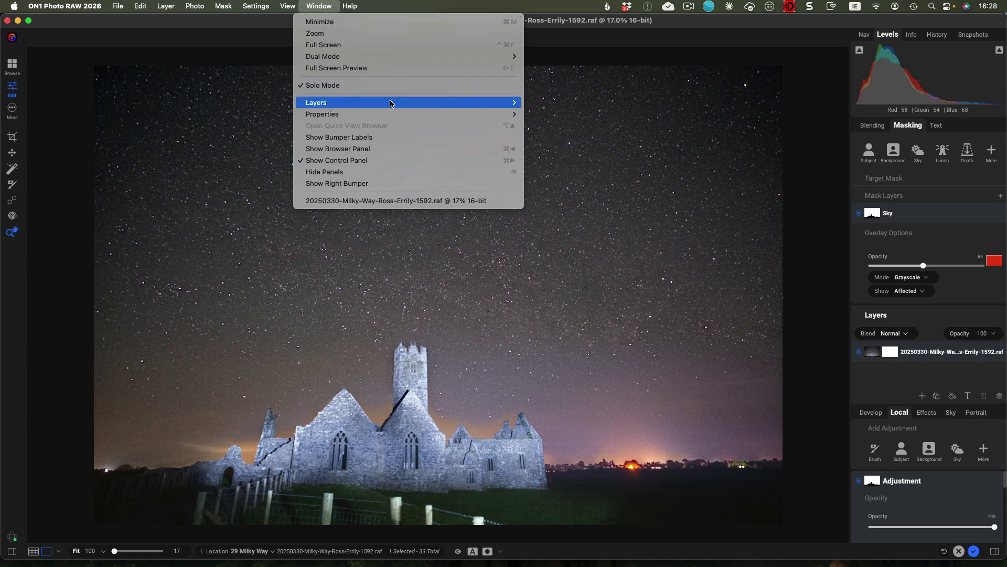
Undock the Layers and Properties panels into floating windows placed side by side over the photo
mouse_move(387, 102)
click(544, 114)
drag(253, 140, 319, 131)
click(290, 6)
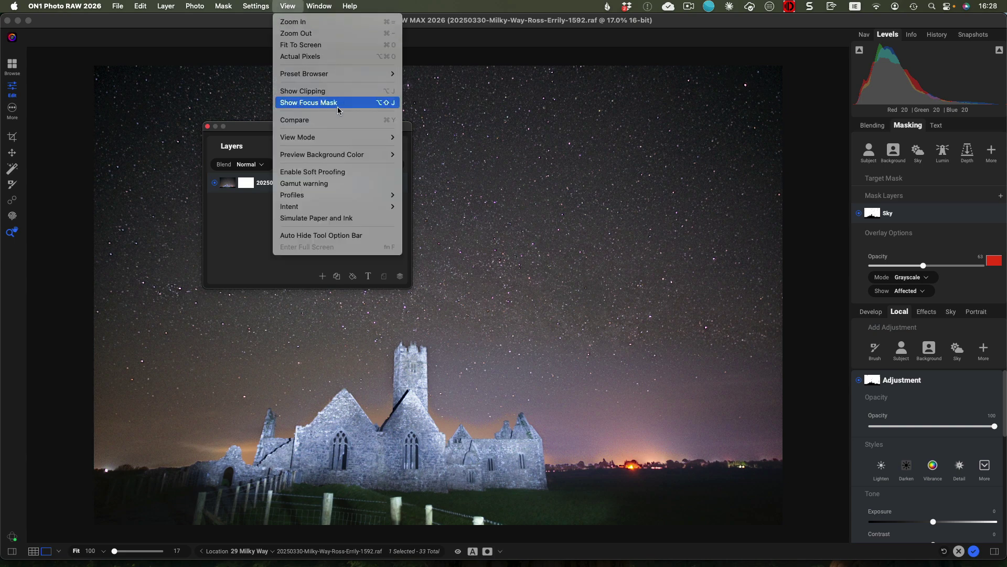
click(320, 6)
mouse_move(354, 113)
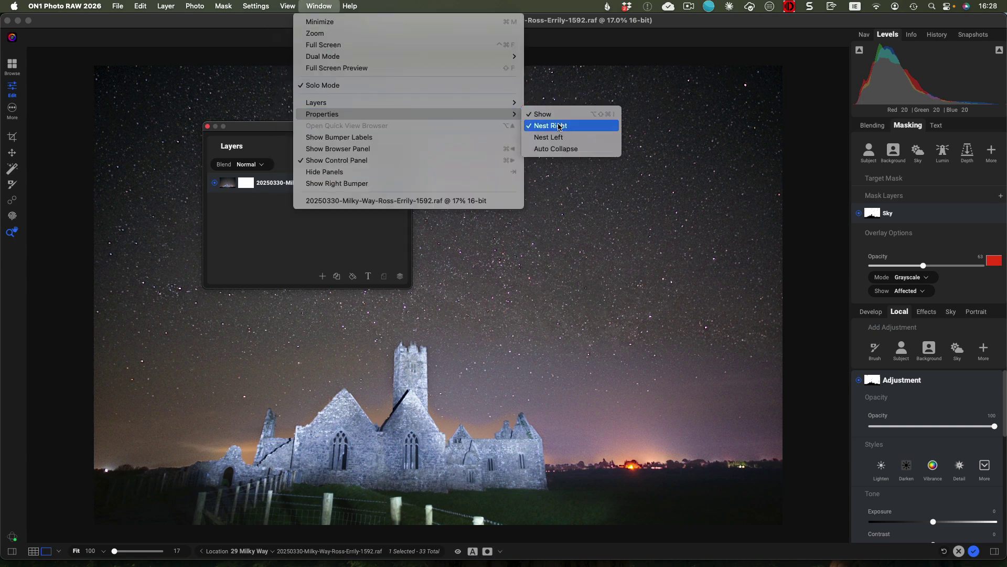
click(556, 126)
drag(548, 117, 627, 145)
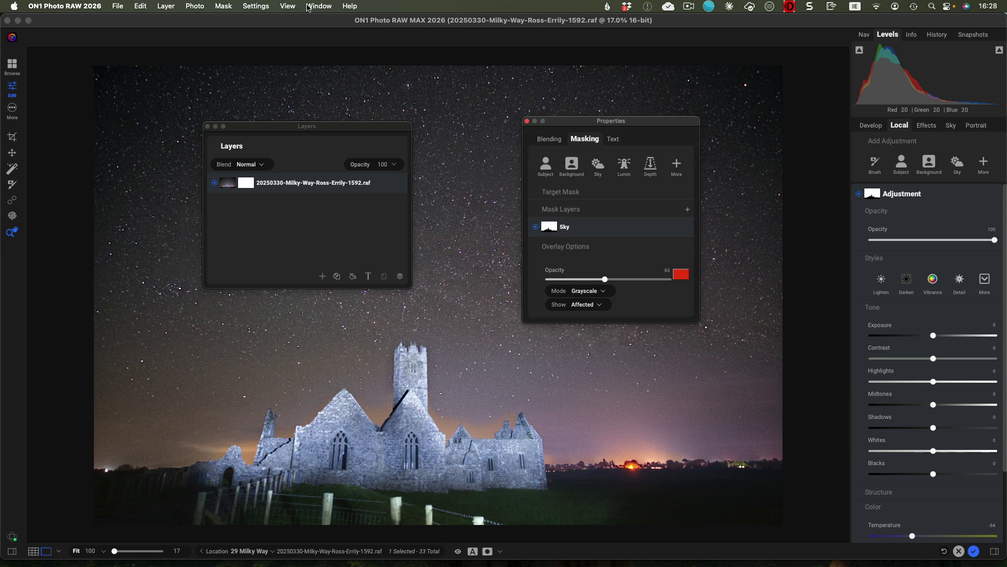
Nest the Layers and Properties panels on the left and reveal the left-side panel
click(290, 7)
mouse_move(319, 6)
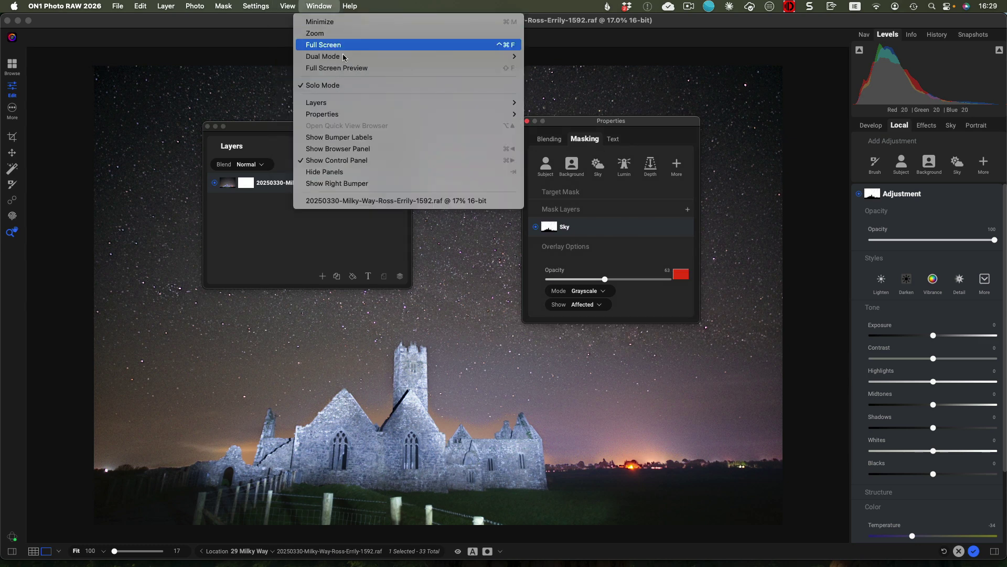
mouse_move(412, 102)
click(548, 125)
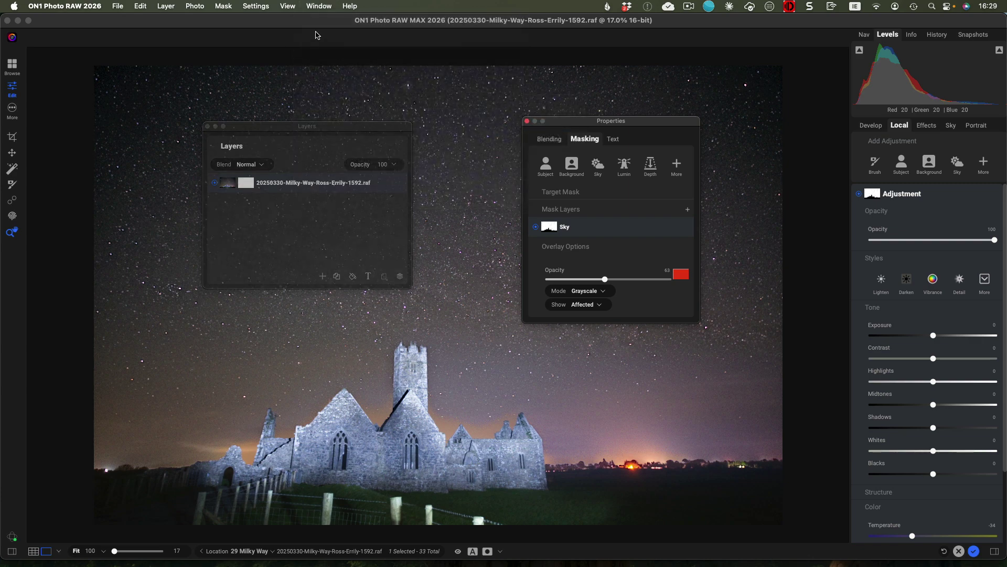
click(320, 7)
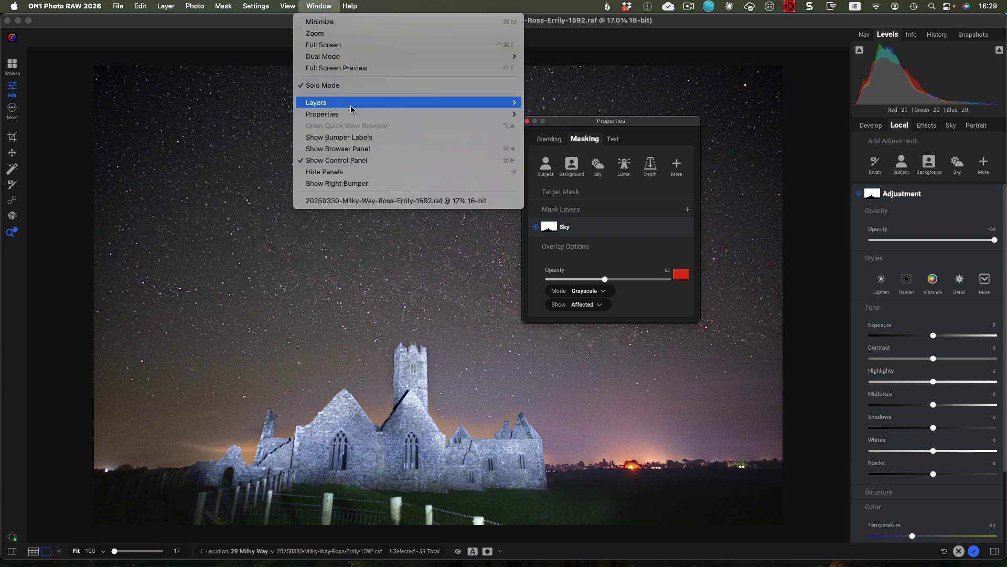
mouse_move(368, 114)
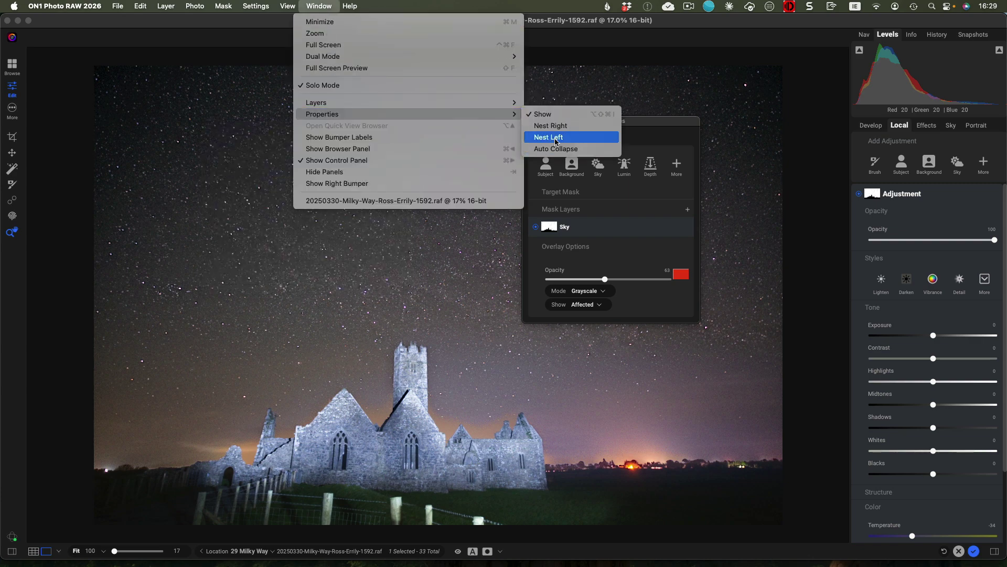
click(548, 137)
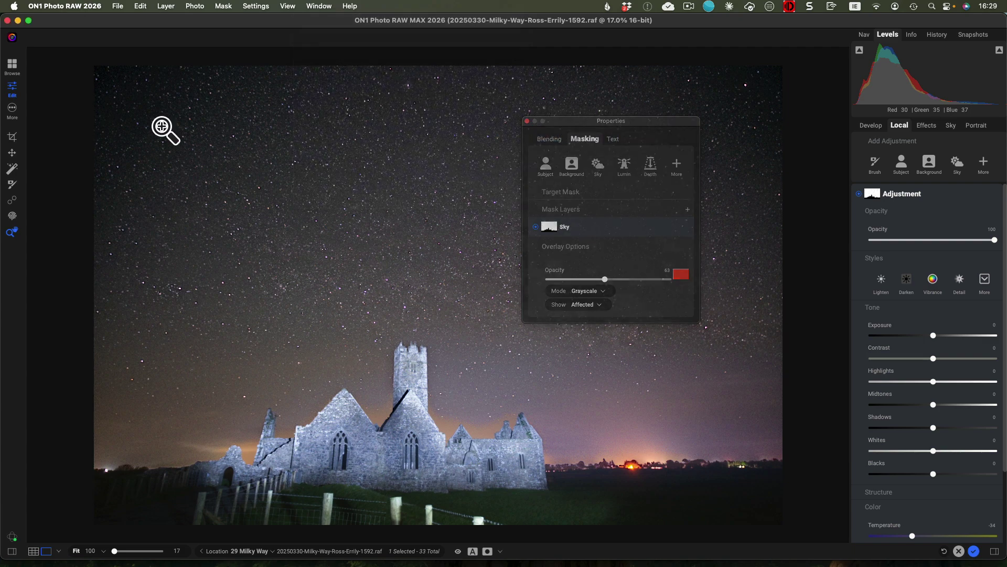
click(13, 551)
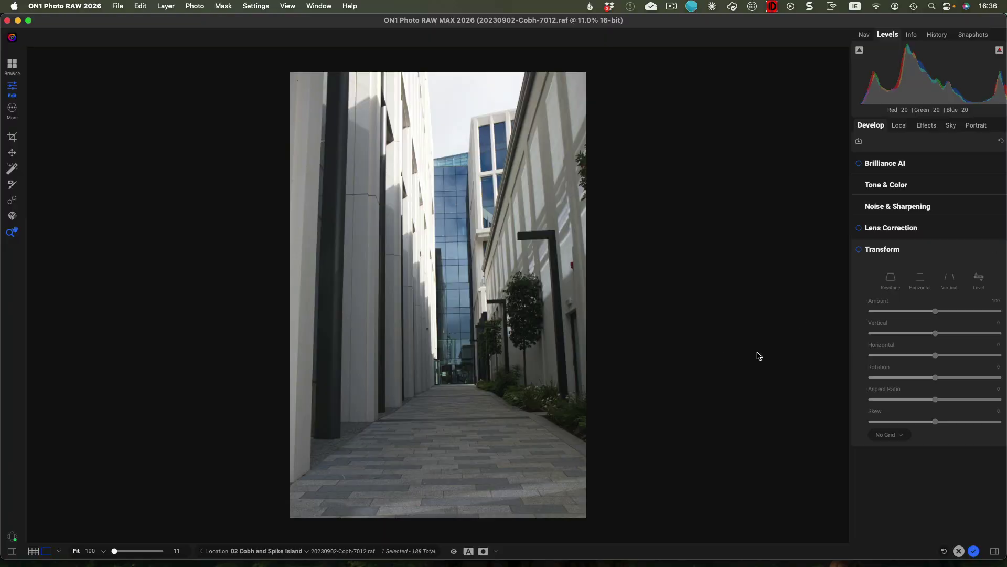
Enable Keystone correction and fit the four guide corners to the alley's building walls
click(887, 283)
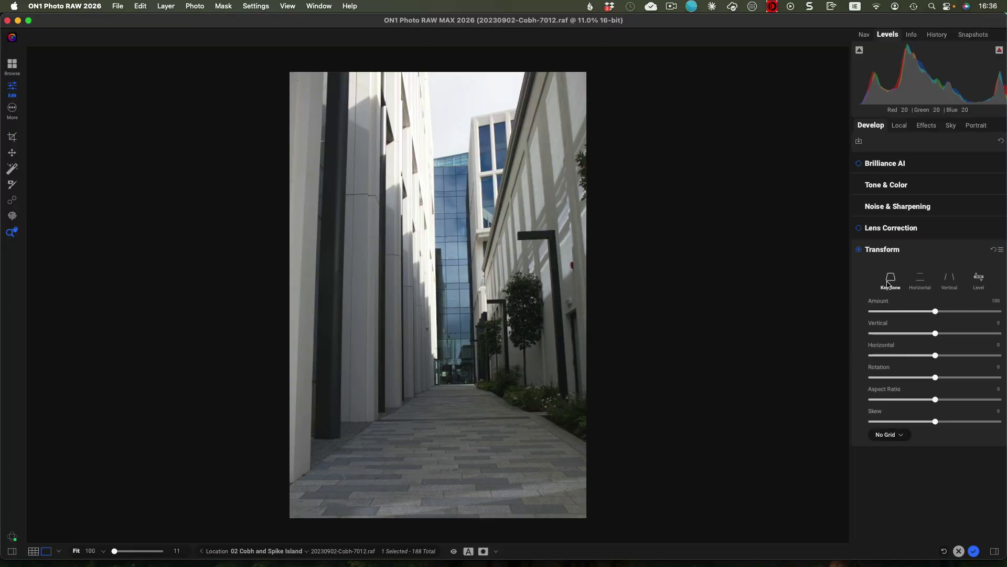
drag(364, 409, 376, 425)
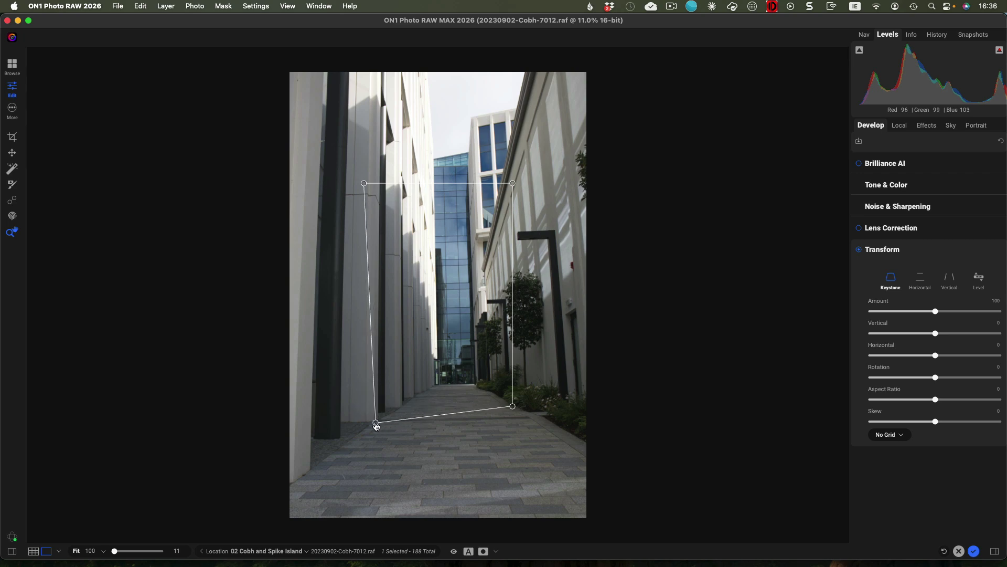
drag(513, 408, 524, 422)
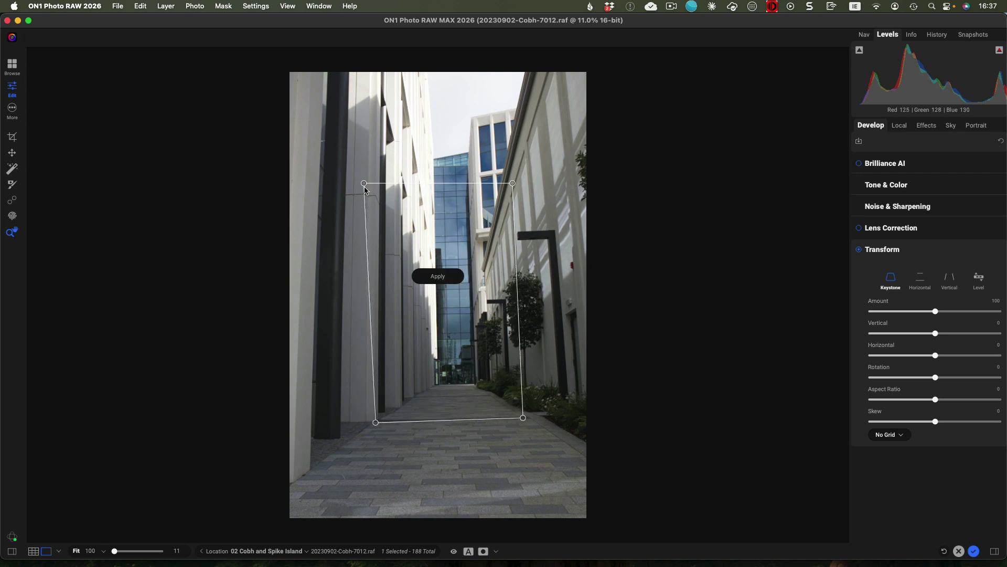
drag(364, 183, 379, 180)
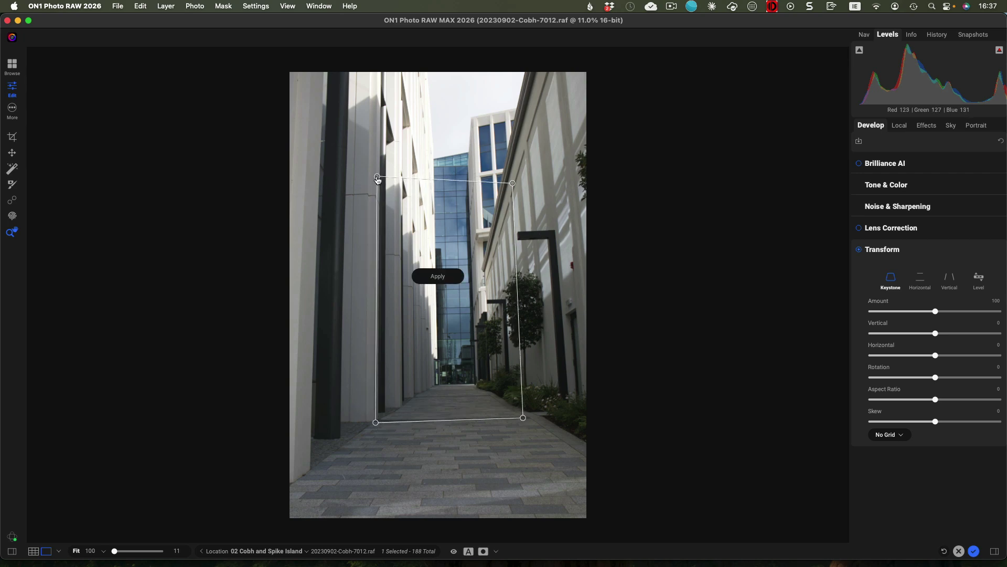
drag(524, 420, 559, 425)
drag(517, 183, 544, 180)
drag(555, 417, 564, 423)
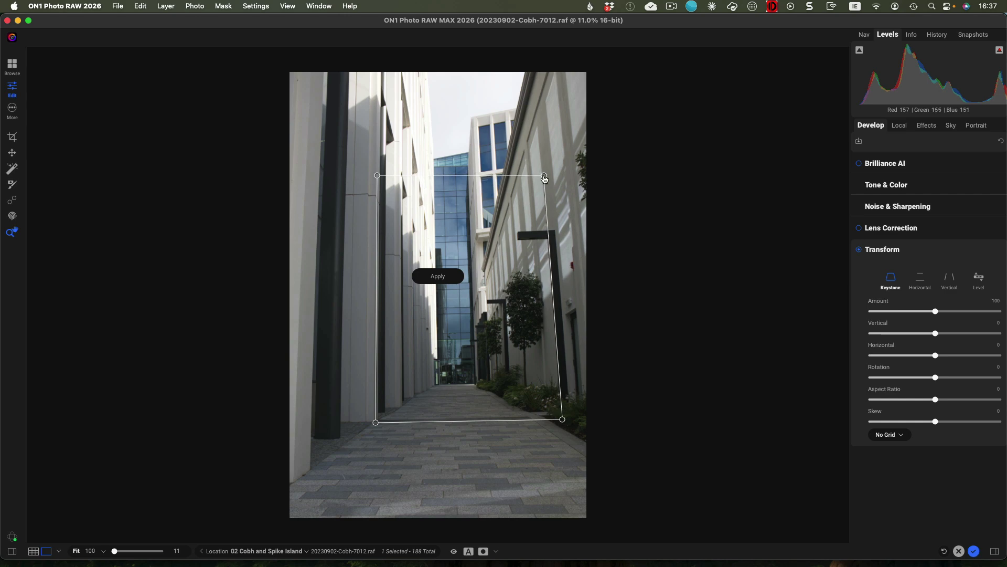